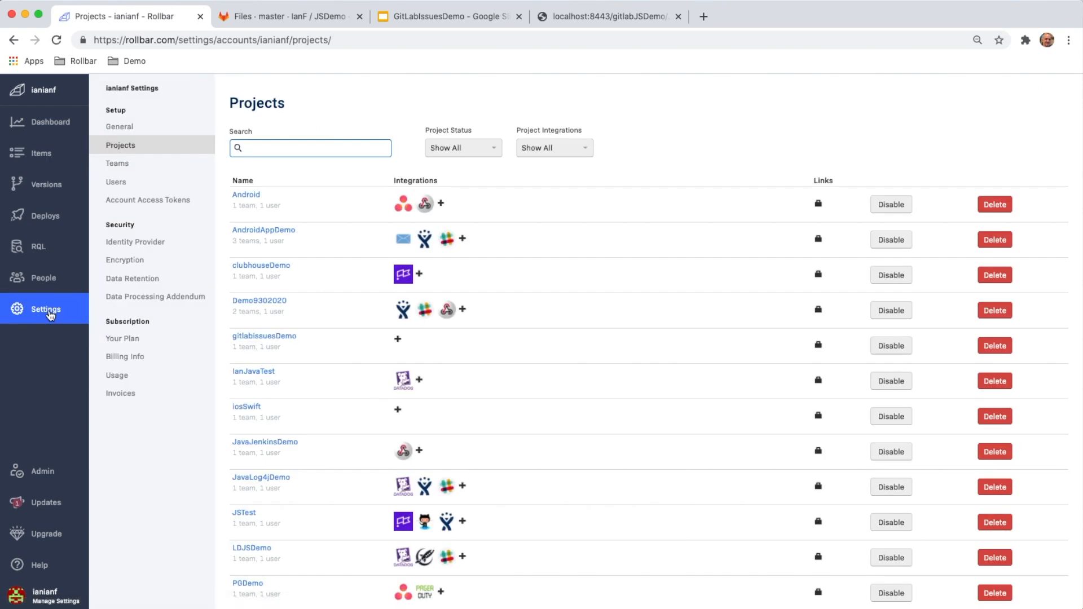
Connect the gitlabissuesDemo project's GitLab Issues notification channel to GitLab and authorize Rollbar to use the account.
{"action": "left_click", "coordinate": [276, 338]}
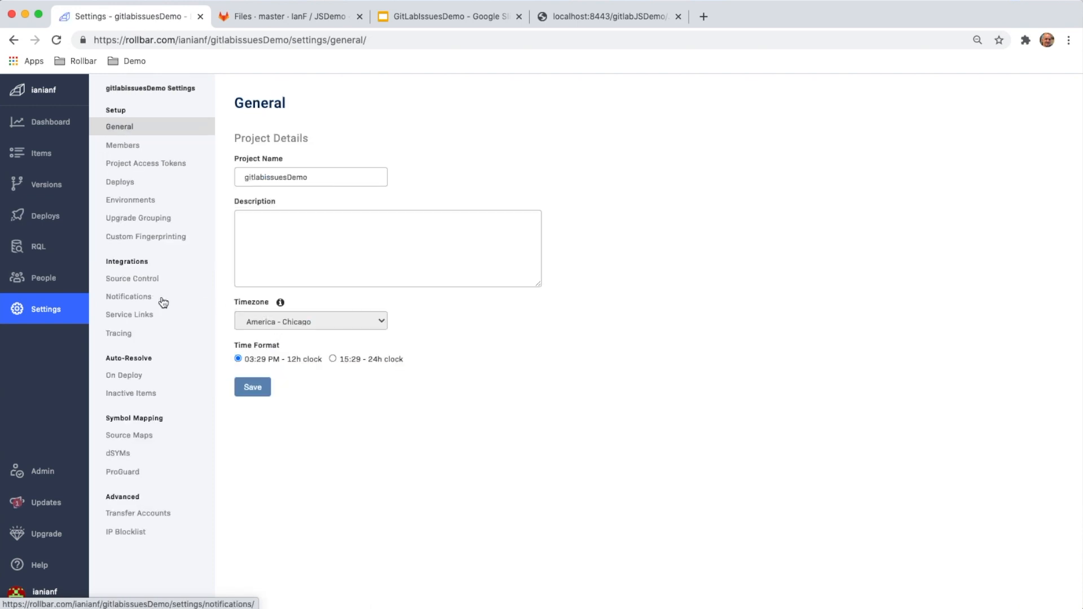
{"action": "left_click", "coordinate": [137, 299]}
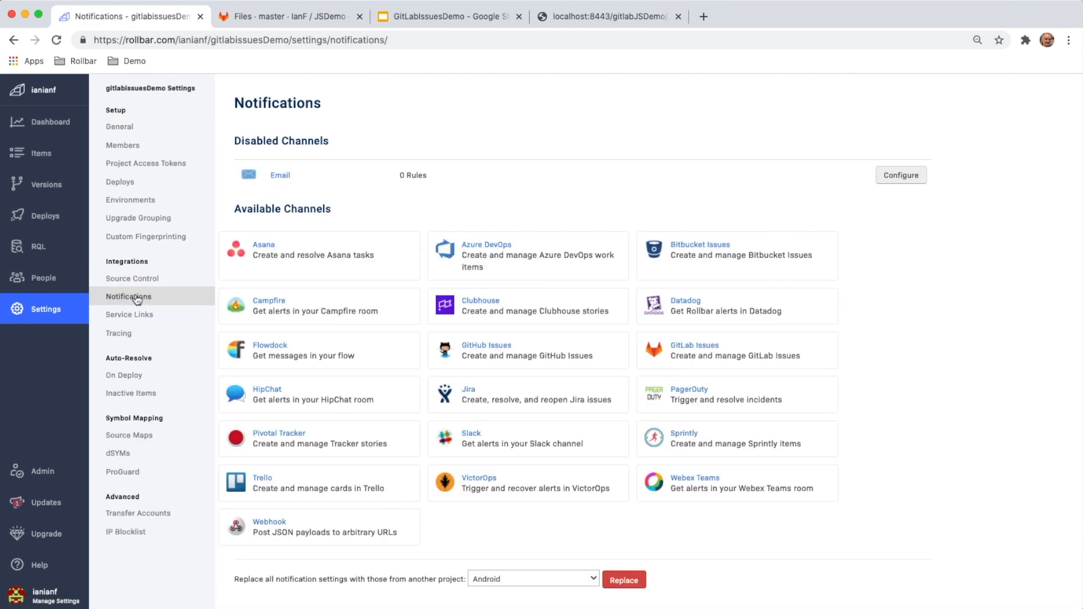
{"action": "left_click", "coordinate": [694, 349]}
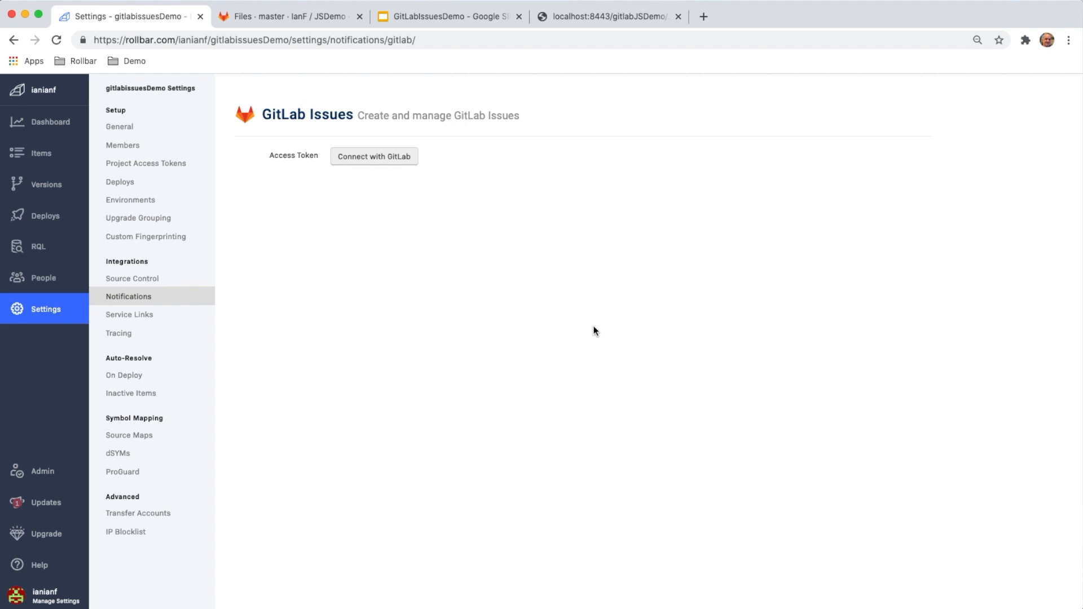
{"action": "left_click", "coordinate": [374, 156]}
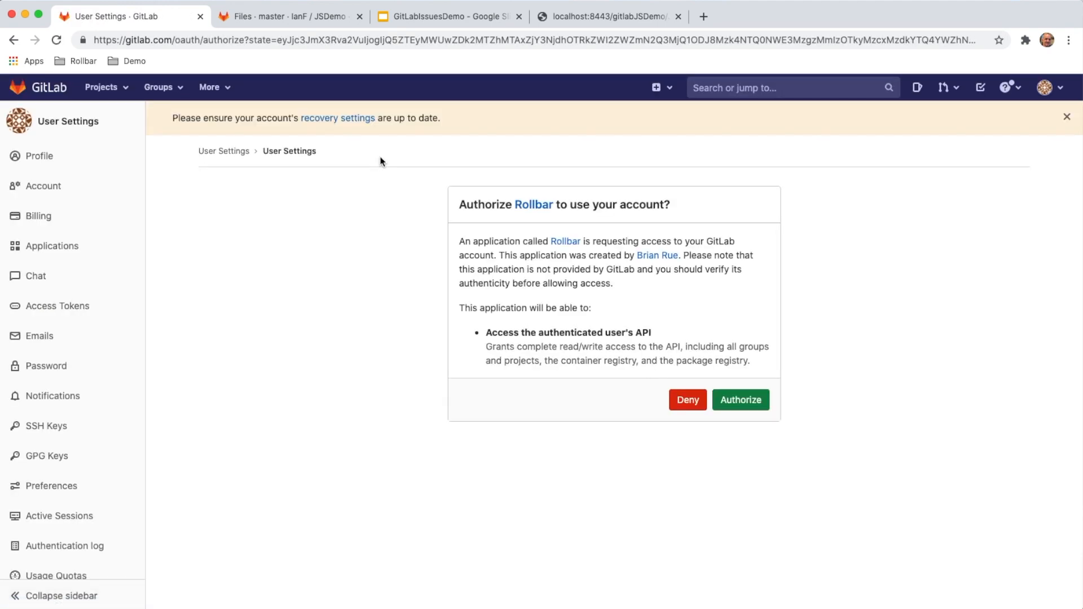
{"action": "left_click", "coordinate": [741, 401]}
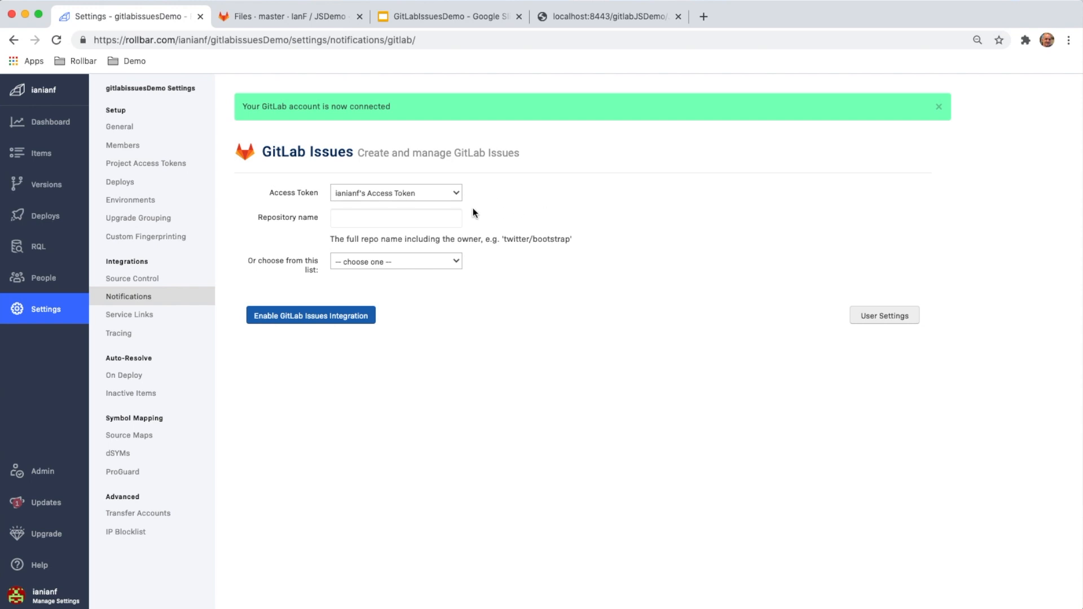
Switch to GitLab and look up the repository owner's profile and the JSDemo project page for the full repository path.
{"action": "left_click", "coordinate": [452, 215]}
{"action": "left_click", "coordinate": [511, 201]}
{"action": "left_click", "coordinate": [309, 17]}
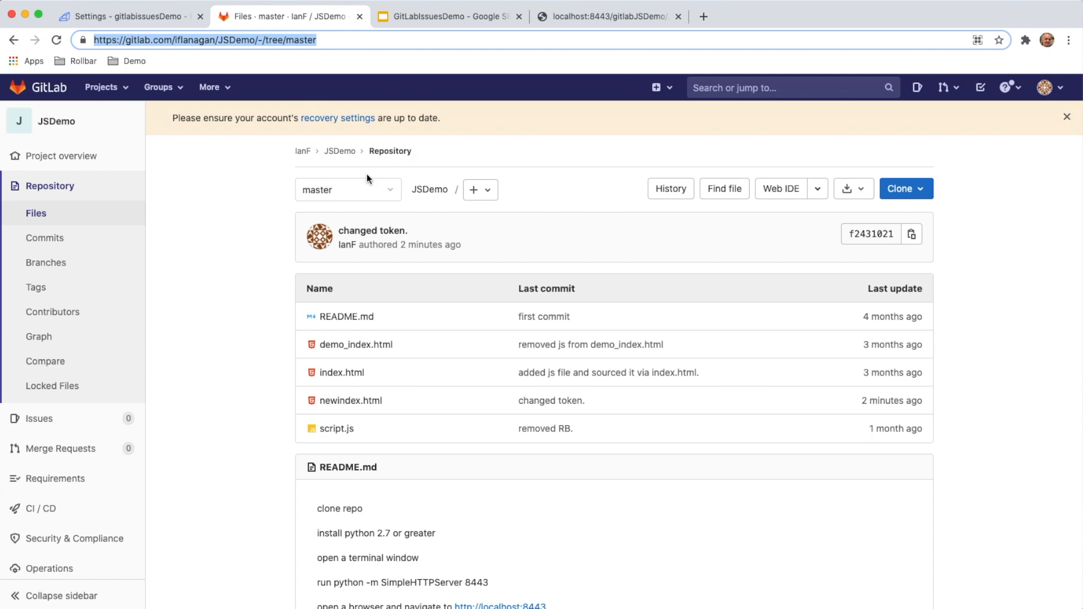
{"action": "left_click", "coordinate": [206, 178]}
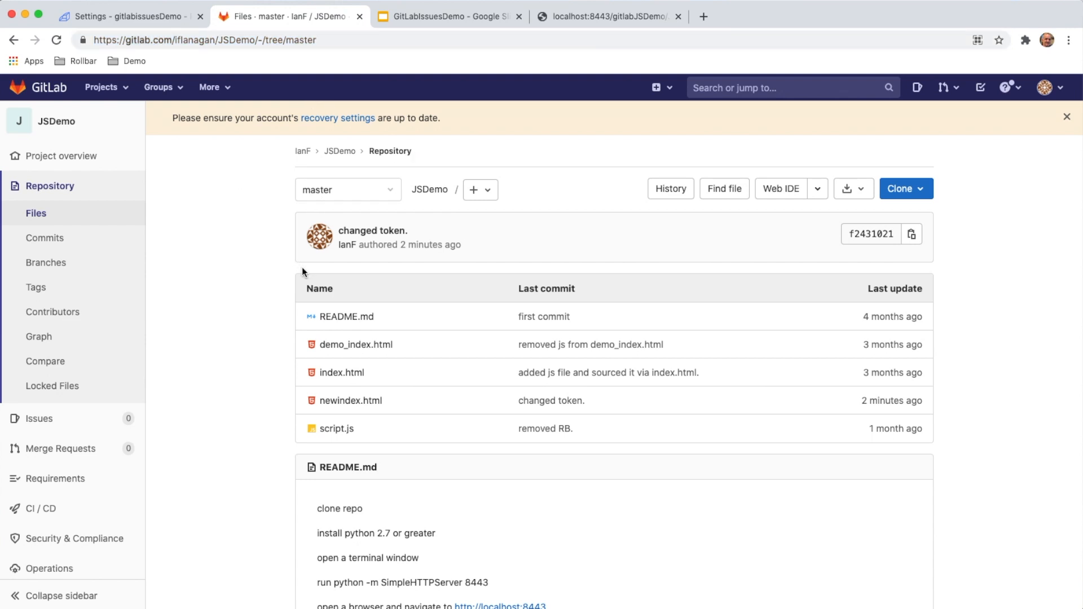
{"action": "left_click", "coordinate": [304, 151]}
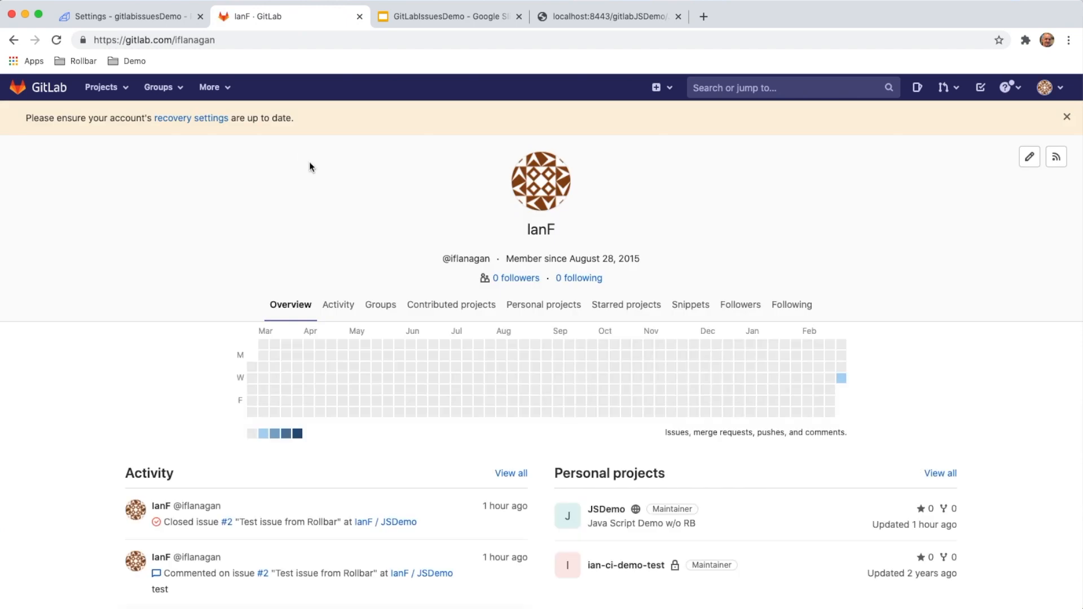
{"action": "scroll", "coordinate": [370, 262], "scroll_direction": "down", "scroll_amount": 1}
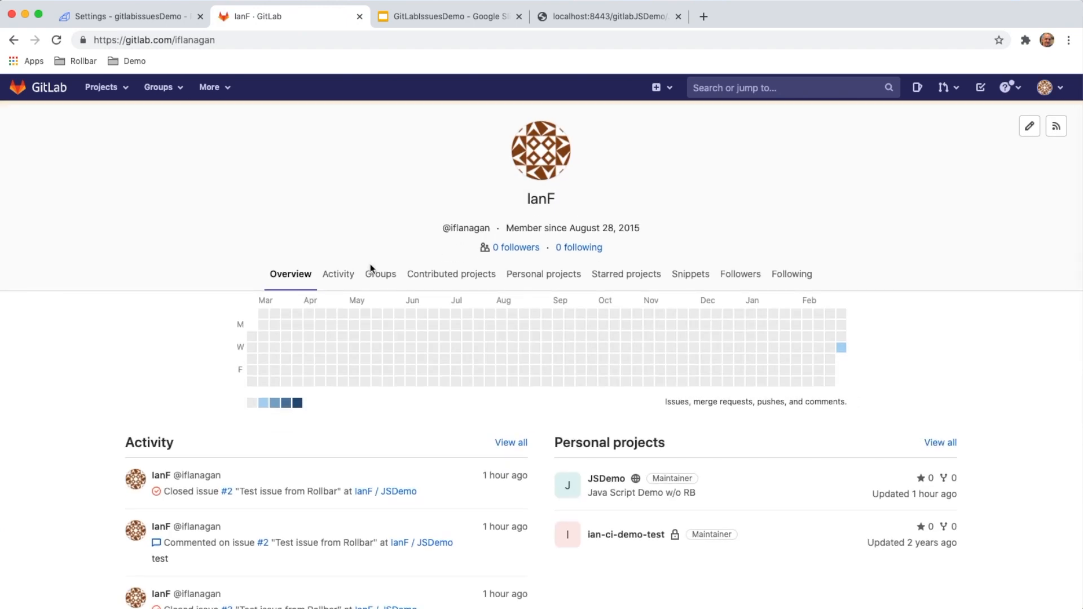
{"action": "left_click", "coordinate": [606, 481]}
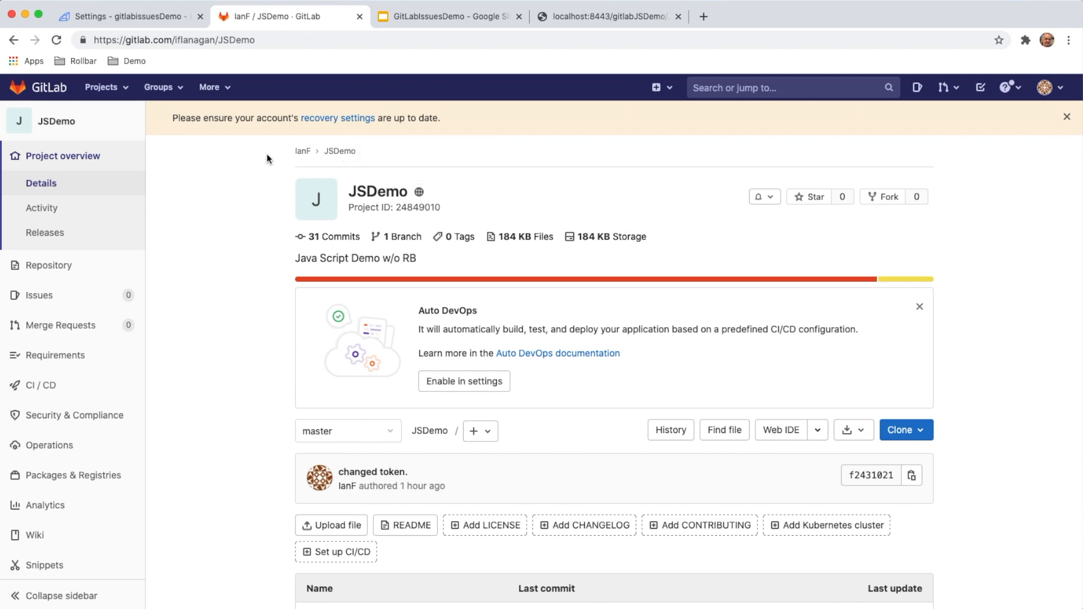
Back in Rollbar, enter JSDemo as repository name, choose the owner's JSDemo repository from the list, and try to enable the integration.
{"action": "left_click", "coordinate": [157, 18]}
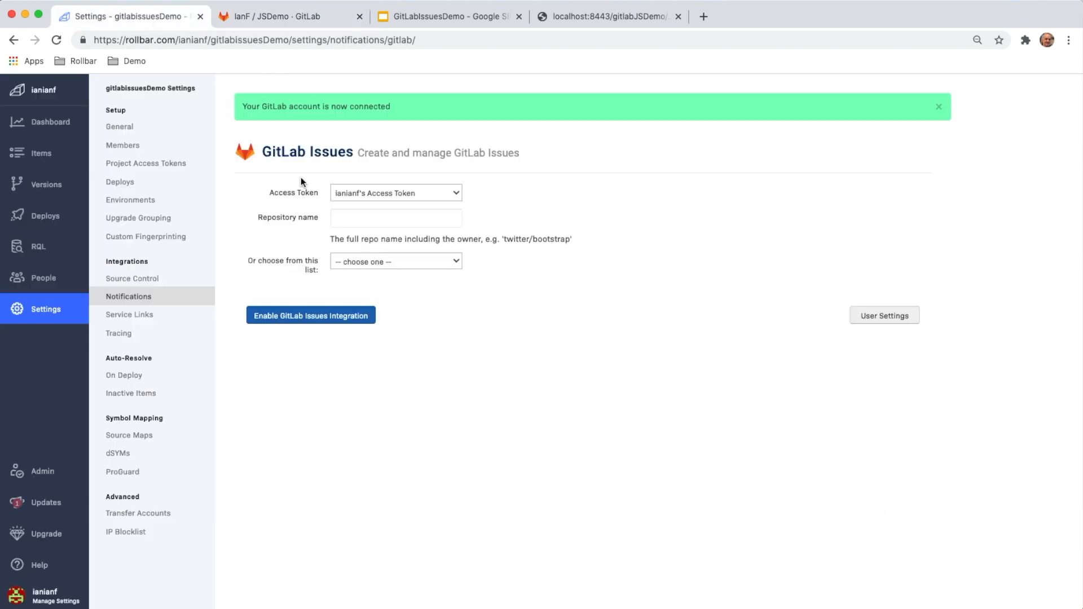
{"action": "left_click", "coordinate": [381, 214]}
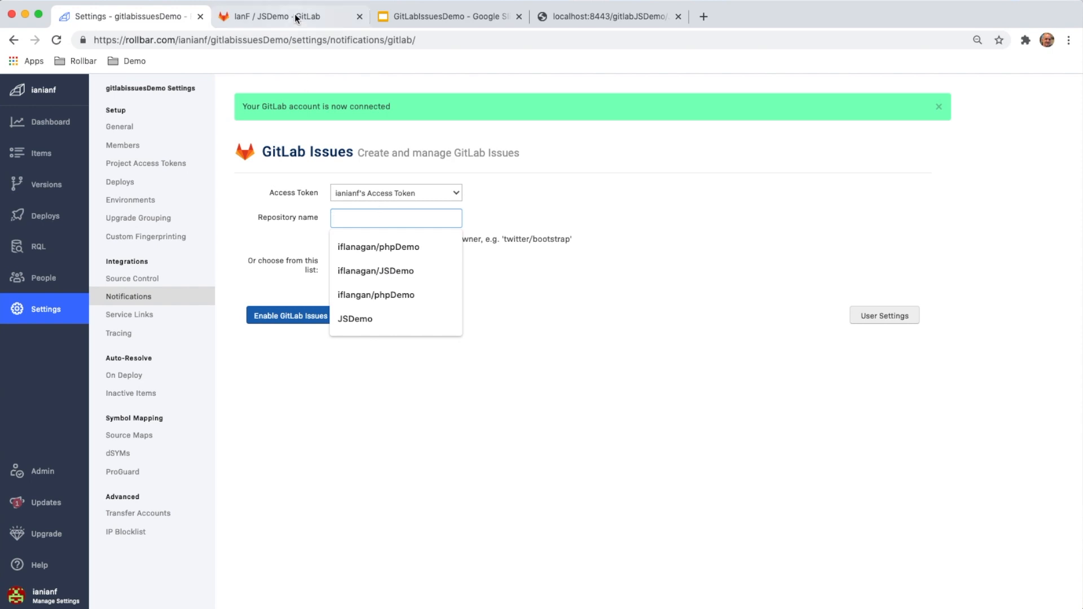
{"action": "type", "text": "JSDemo"}
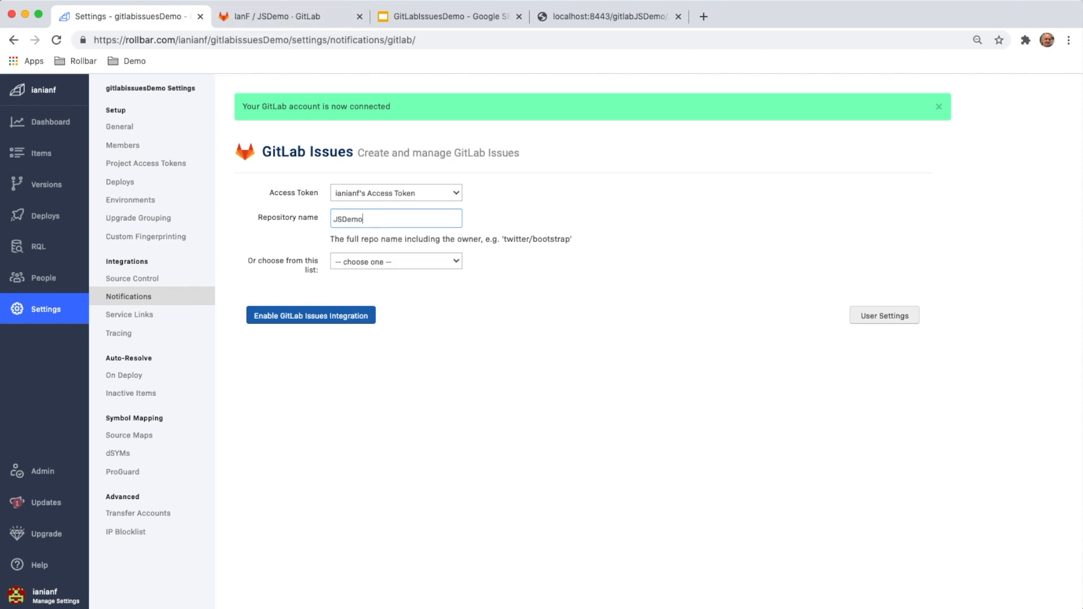
{"action": "left_click", "coordinate": [424, 260]}
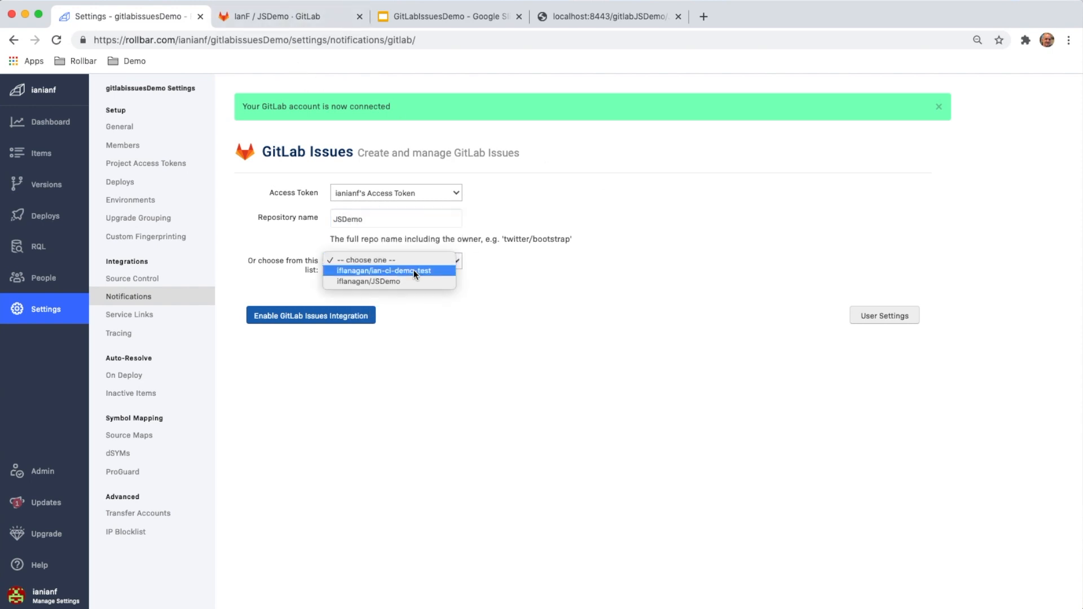
{"action": "left_click", "coordinate": [404, 281]}
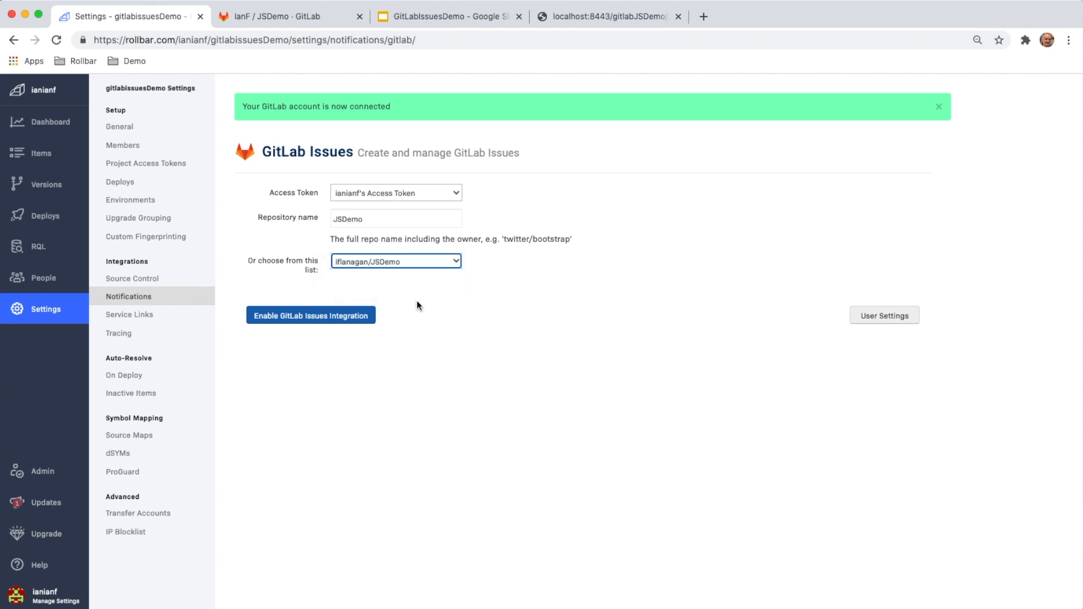
{"action": "left_click", "coordinate": [322, 318]}
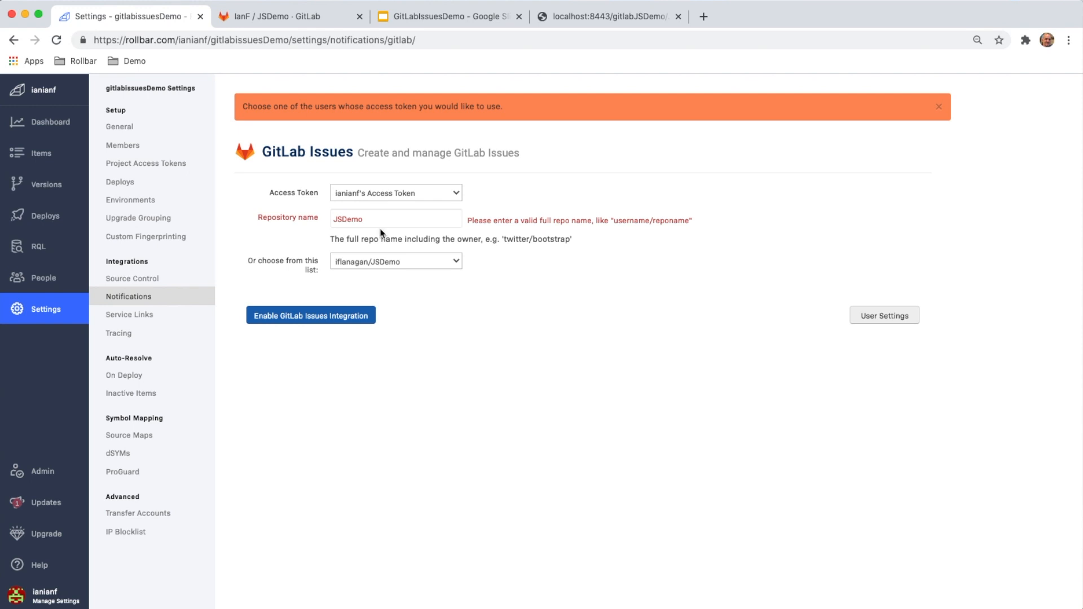
Prefix the JSDemo repository name with the owner's GitLab username and a slash, and enable the GitLab Issues integration.
{"action": "left_click", "coordinate": [438, 196]}
{"action": "left_click", "coordinate": [438, 193]}
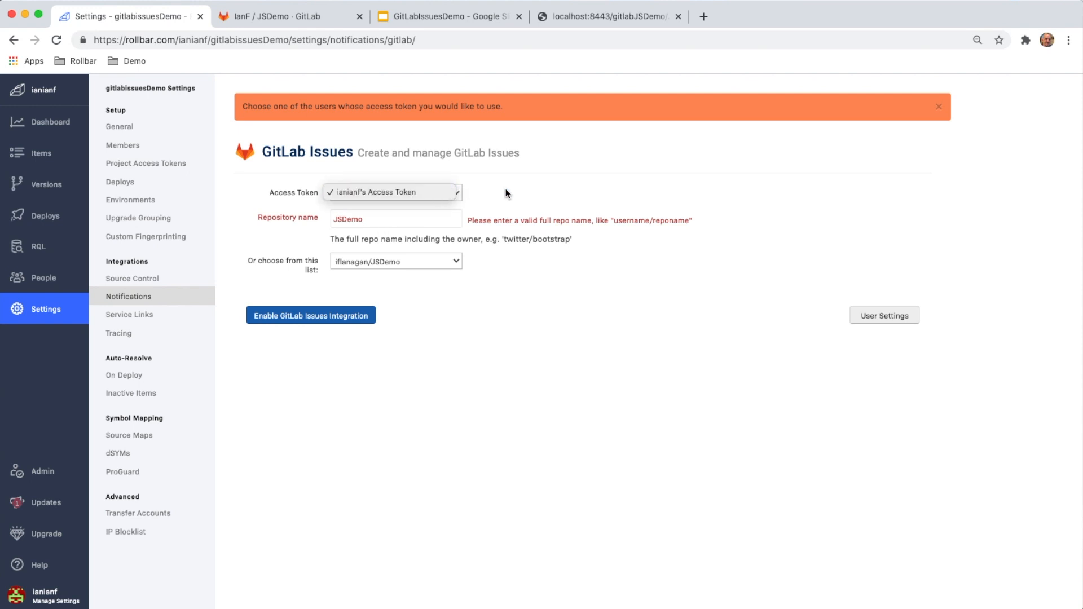
{"action": "left_click", "coordinate": [402, 218]}
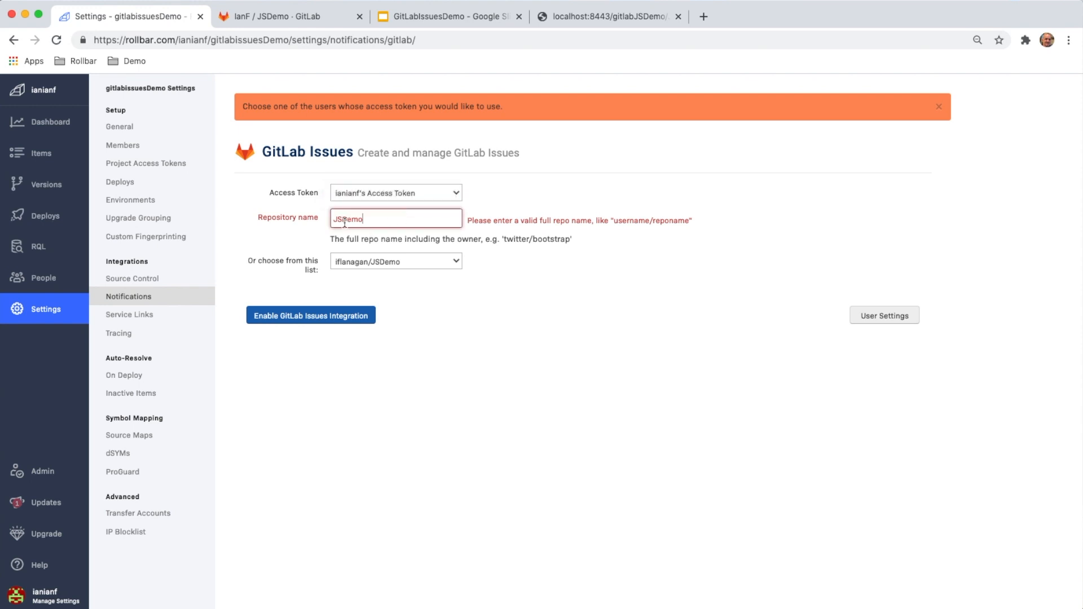
{"action": "left_click", "coordinate": [517, 279]}
{"action": "left_click", "coordinate": [346, 317]}
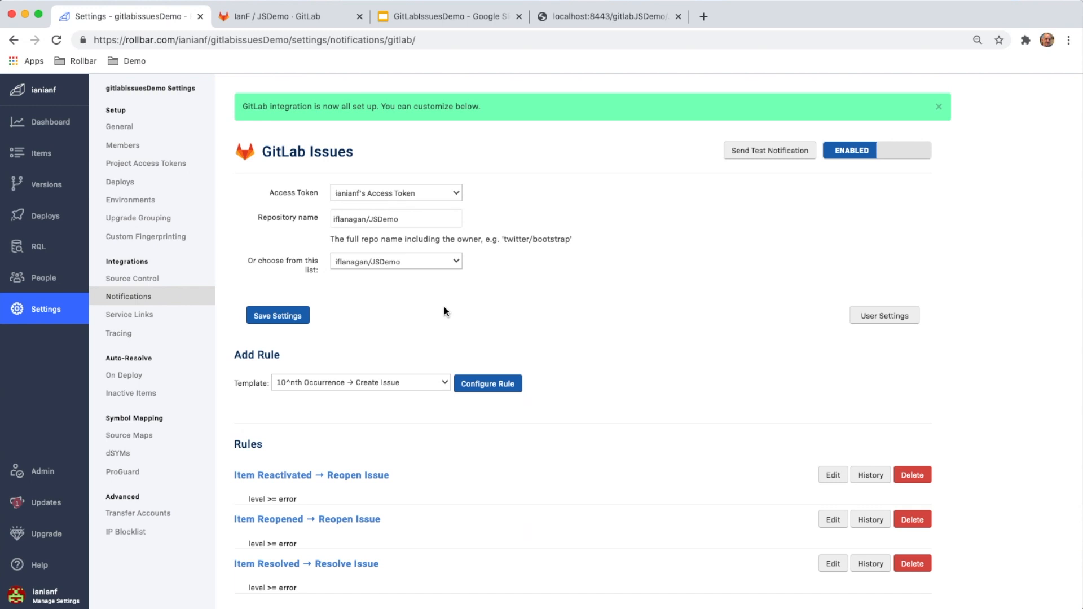
Send a test notification from the GitLab Issues channel and check the JSDemo issue list in GitLab.
{"action": "left_click", "coordinate": [765, 153]}
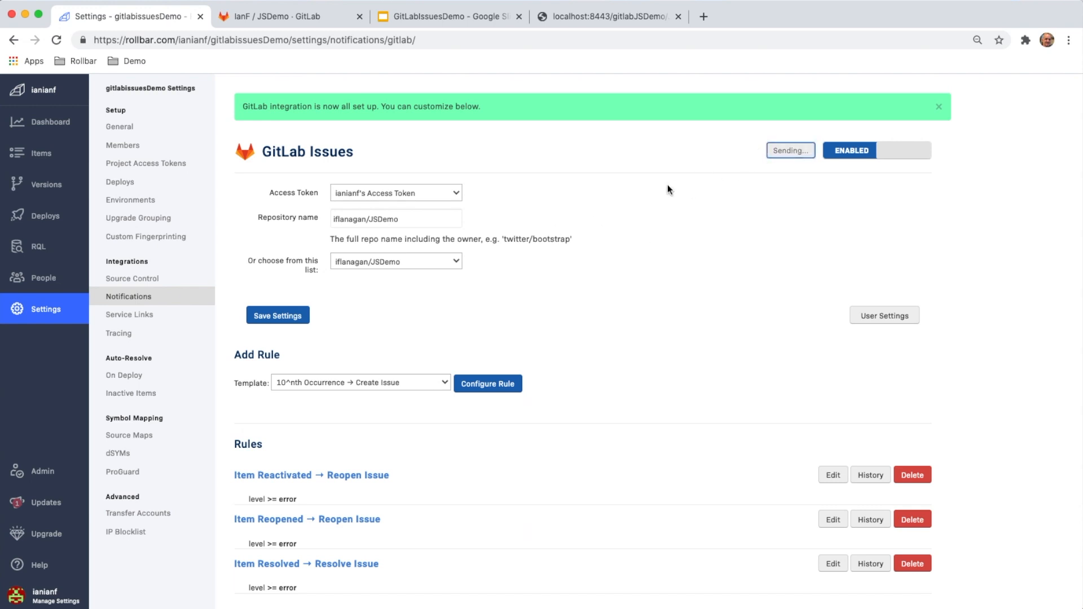
{"action": "left_click", "coordinate": [304, 16]}
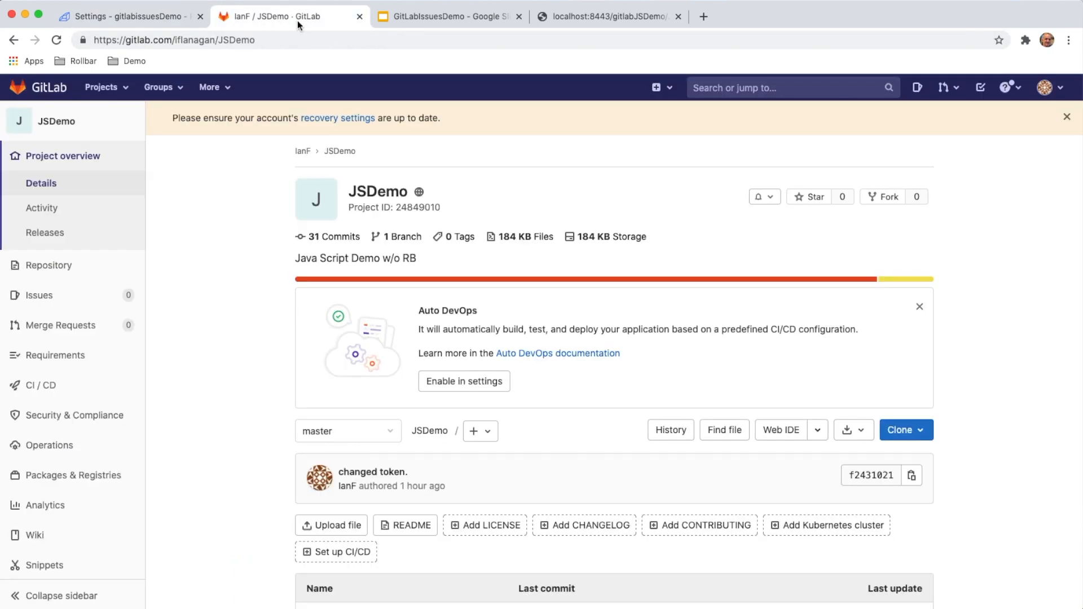
{"action": "left_click", "coordinate": [66, 299]}
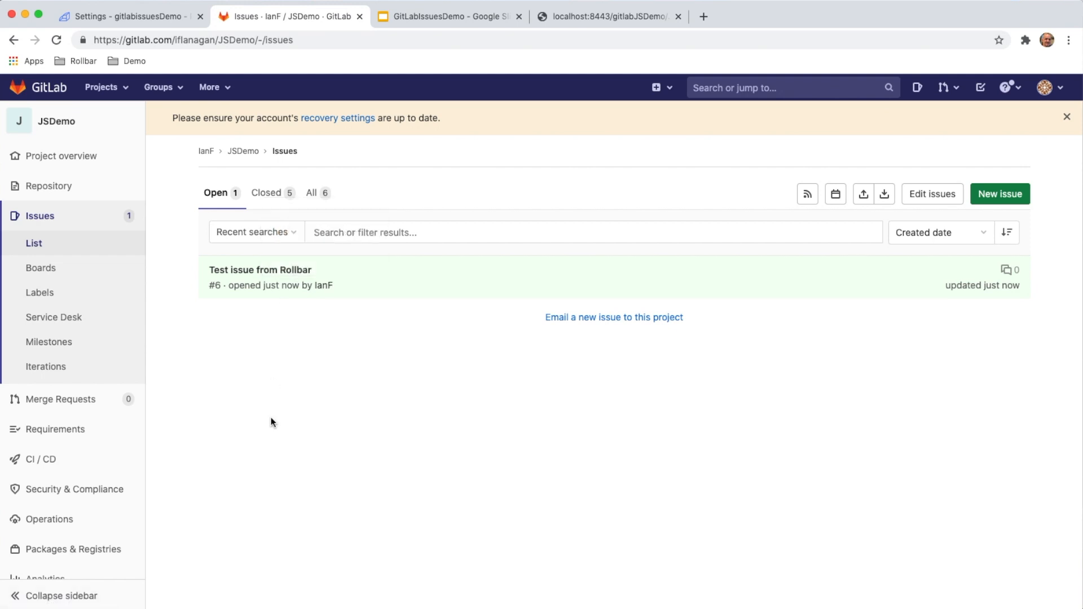
In Rollbar, edit the Item Reactivated rule, adding an environment == production filter and a stacktrace filename filter with the value test.
{"action": "left_click", "coordinate": [162, 21]}
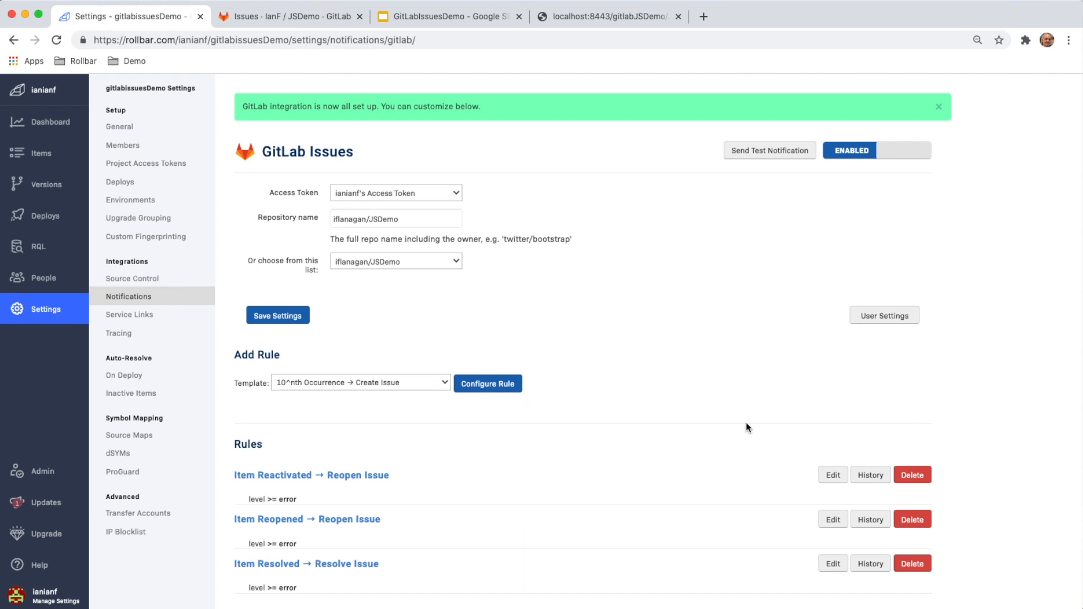
{"action": "left_click", "coordinate": [833, 475]}
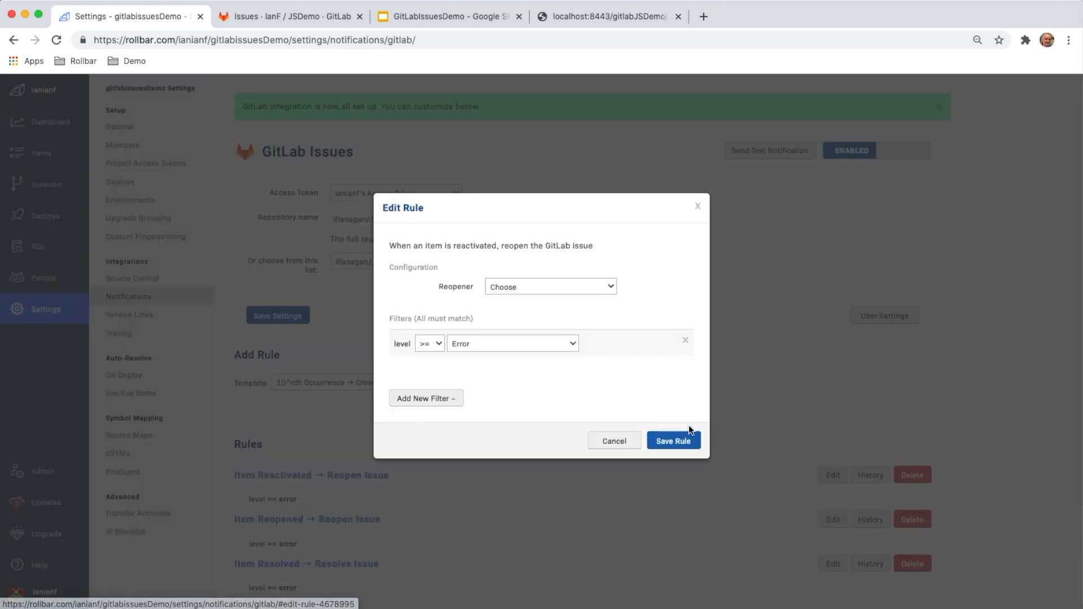
{"action": "left_click", "coordinate": [458, 400]}
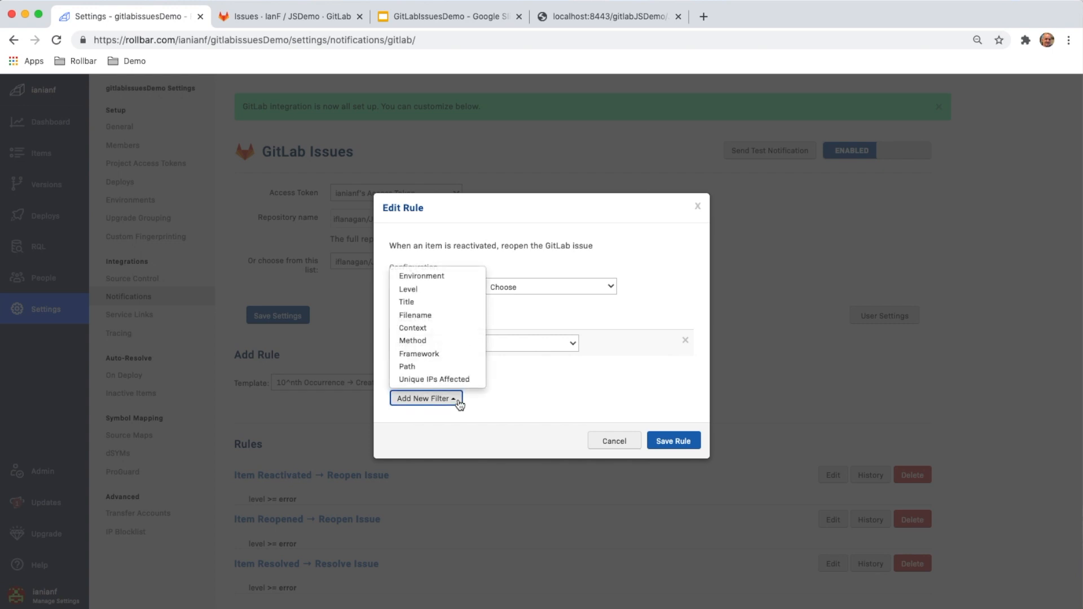
{"action": "left_click", "coordinate": [435, 276]}
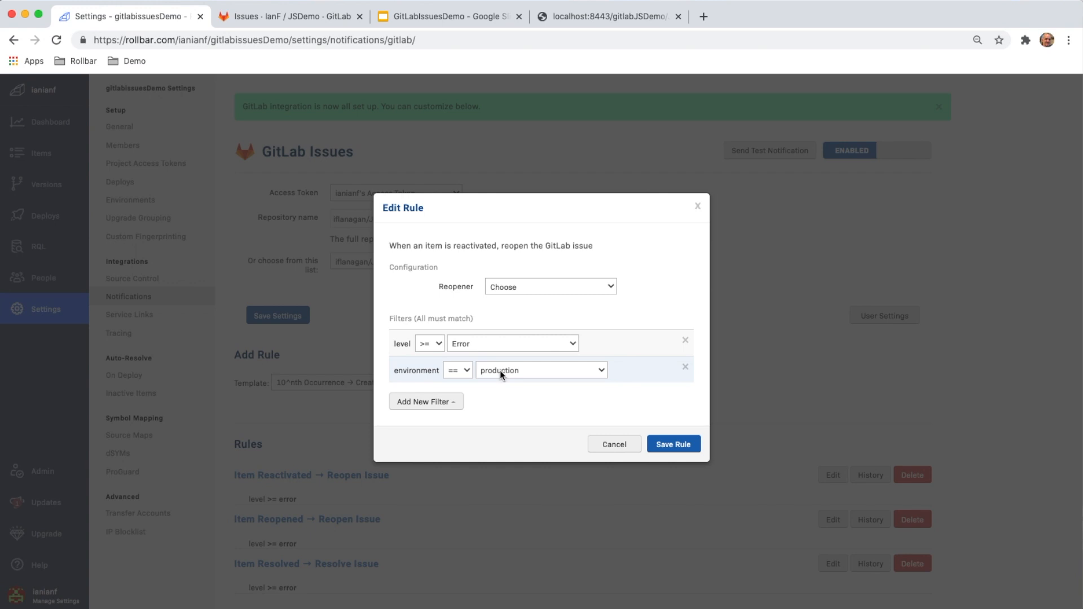
{"action": "left_click", "coordinate": [450, 410]}
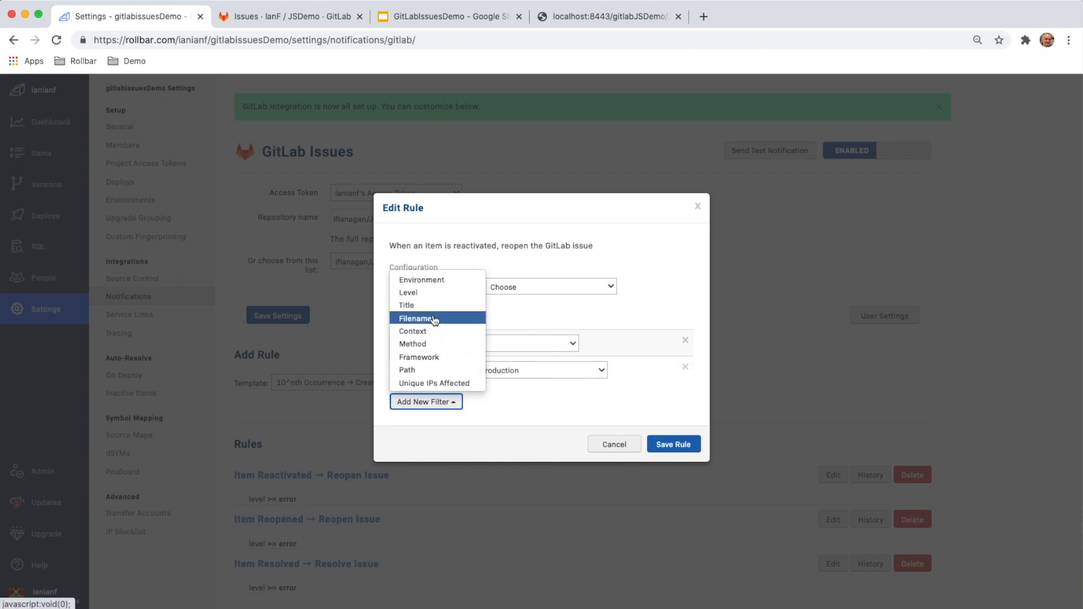
{"action": "left_click", "coordinate": [437, 318]}
{"action": "left_click", "coordinate": [537, 401]}
{"action": "type", "text": "test"}
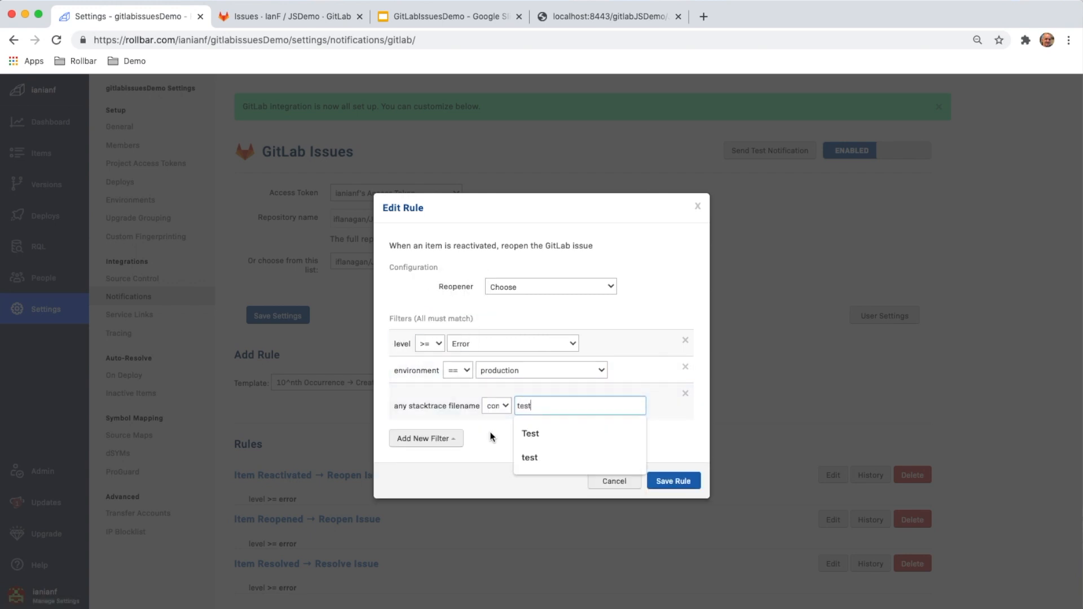
Add a context filter starting with test to the rule, and discard the rule edits.
{"action": "left_click", "coordinate": [451, 438]}
{"action": "left_click", "coordinate": [432, 367]}
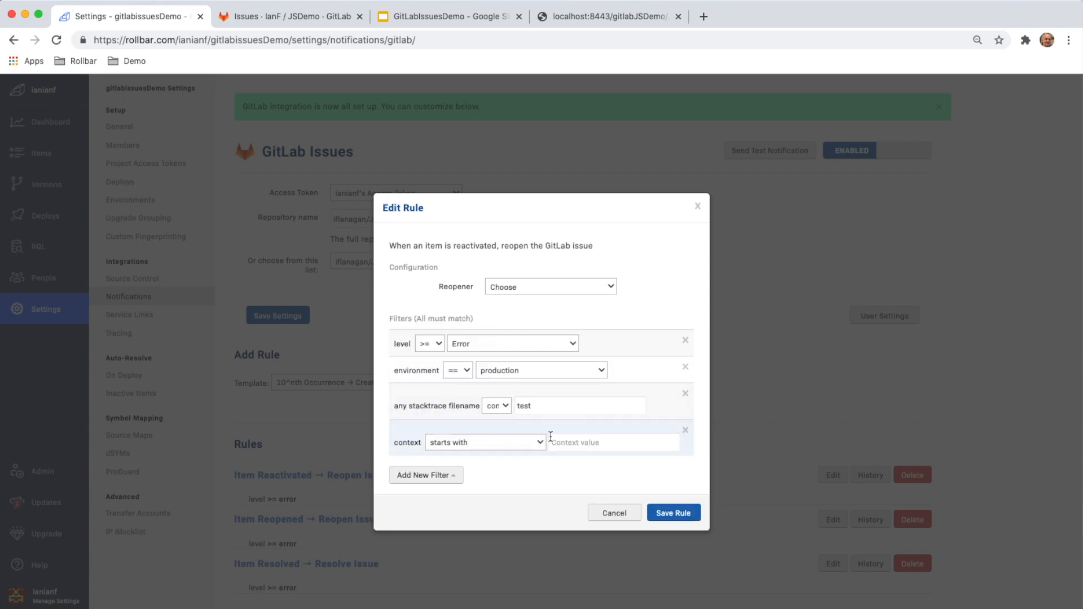
{"action": "left_click", "coordinate": [592, 442]}
{"action": "left_click", "coordinate": [564, 470]}
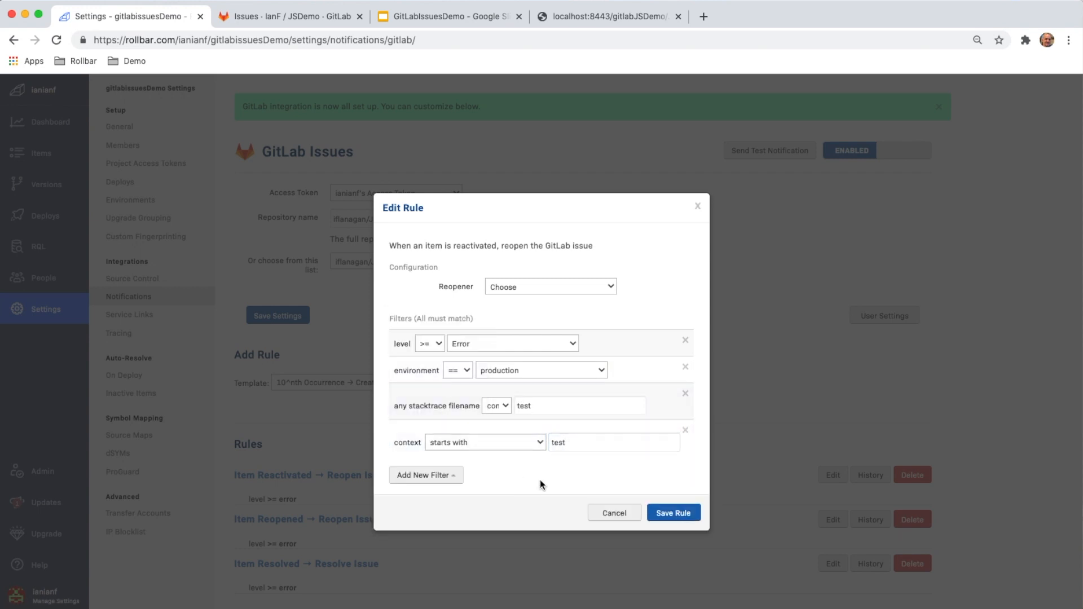
{"action": "left_click", "coordinate": [606, 513]}
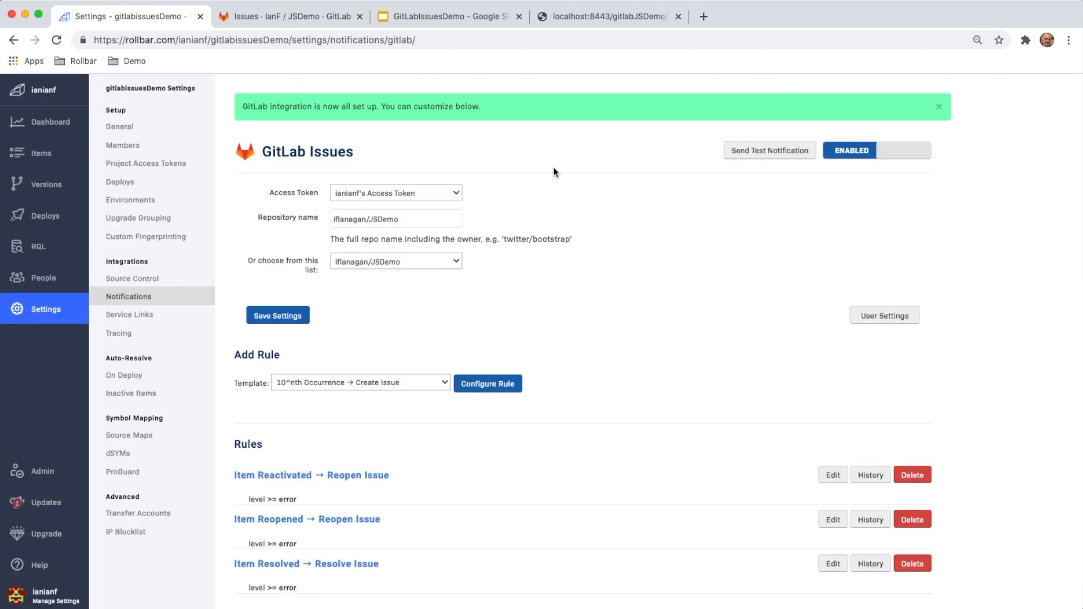
Create a GitLab issue from item #2 "Can't find variable getMessage" and open that issue in GitLab.
{"action": "left_click", "coordinate": [35, 151]}
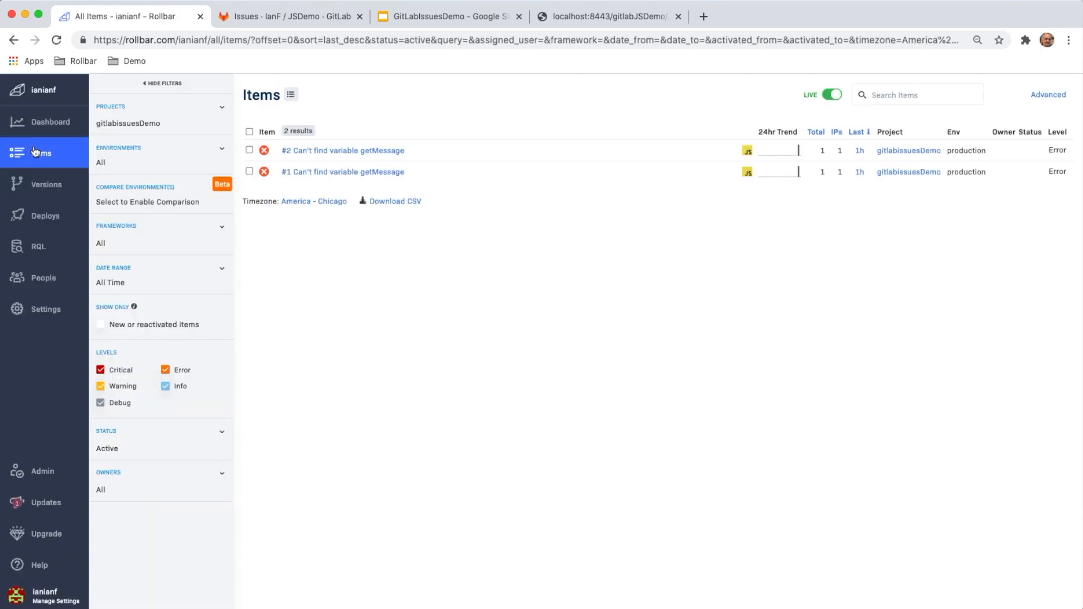
{"action": "left_click", "coordinate": [350, 152]}
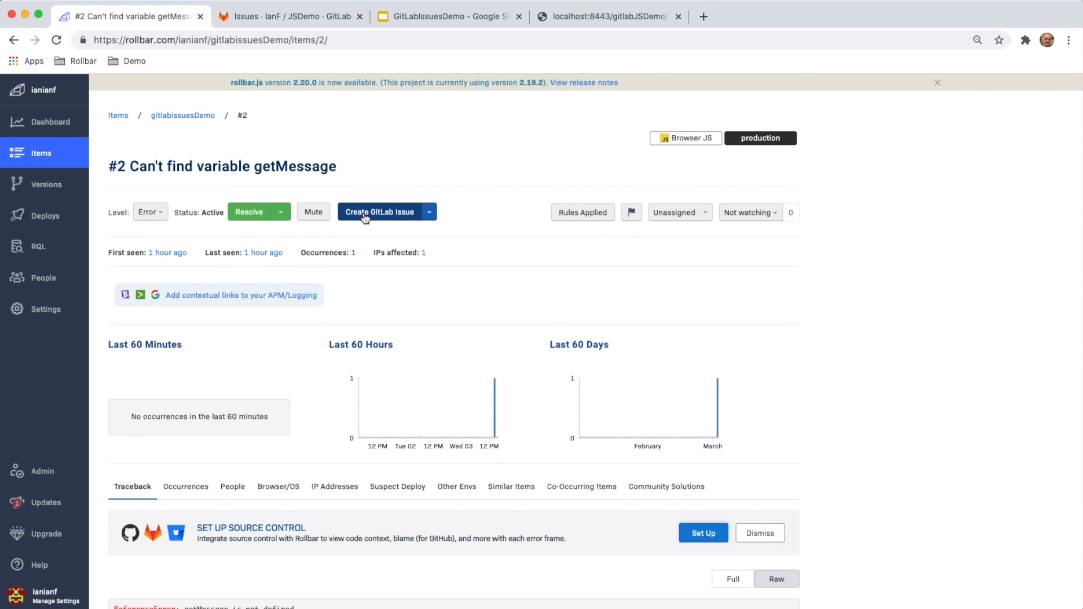
{"action": "left_click", "coordinate": [386, 217]}
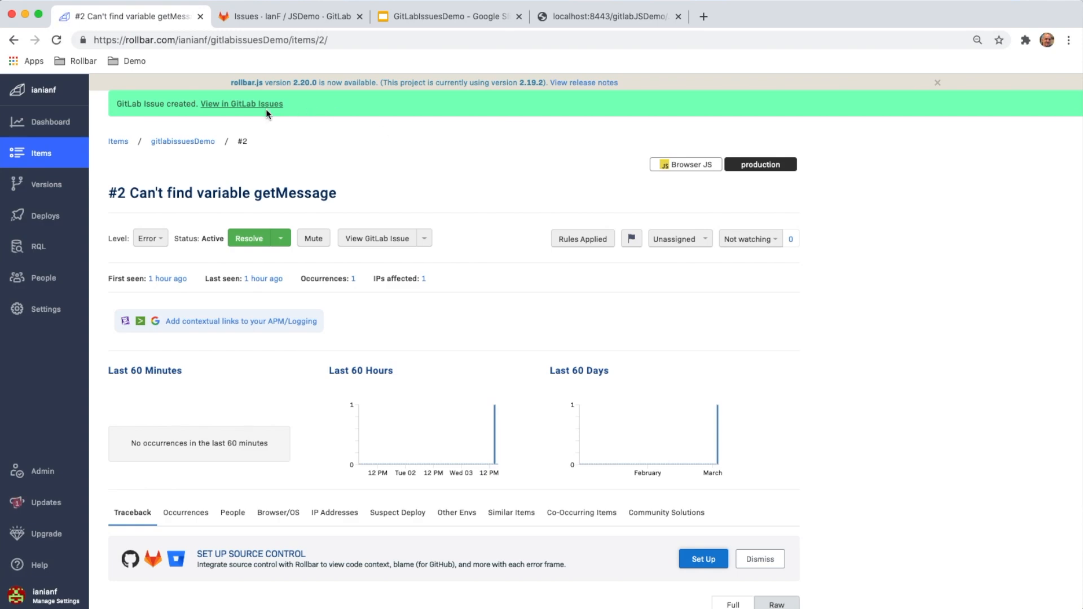
{"action": "left_click", "coordinate": [241, 105]}
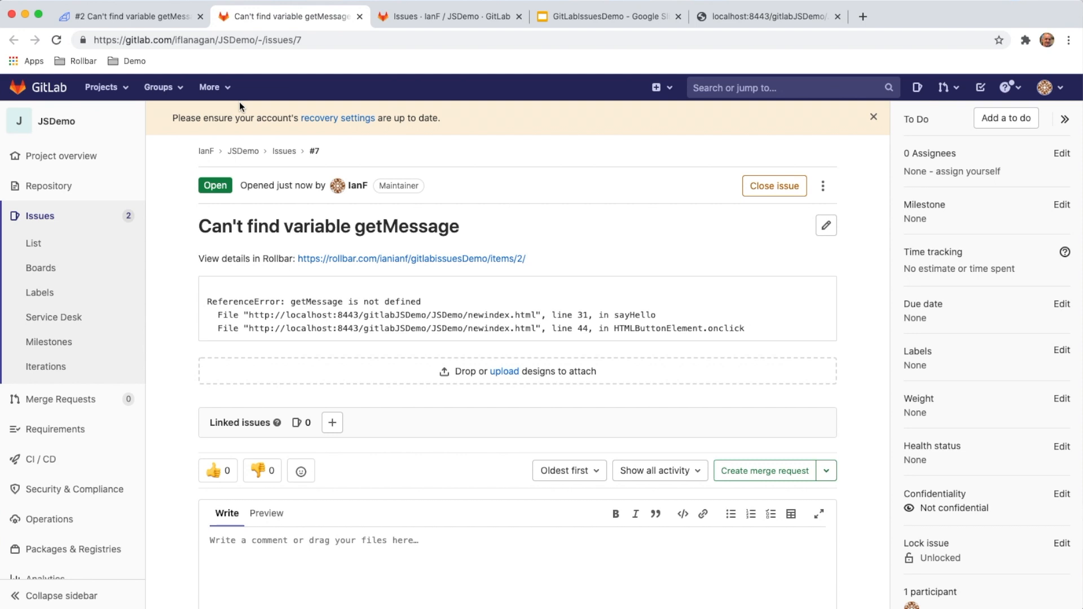
Compare the Rollbar item #2 page with its GitLab issue, examining the stack trace and the link to the Rollbar item.
{"action": "left_click", "coordinate": [150, 17]}
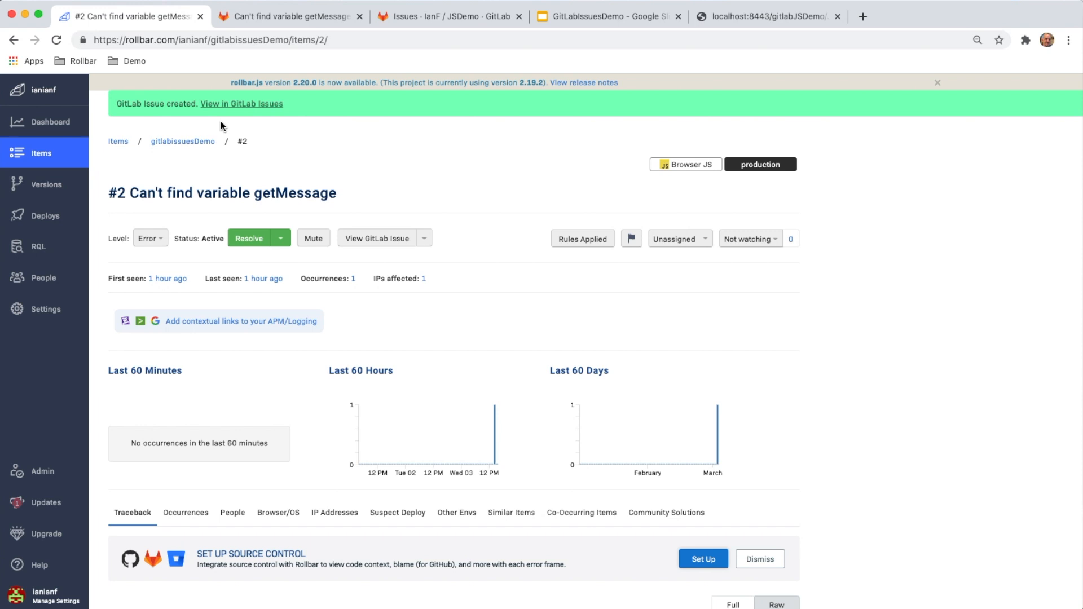
{"action": "left_click", "coordinate": [291, 17]}
{"action": "left_click_drag", "start_coordinate": [207, 300], "coordinate": [524, 333]}
{"action": "left_click", "coordinate": [524, 332]}
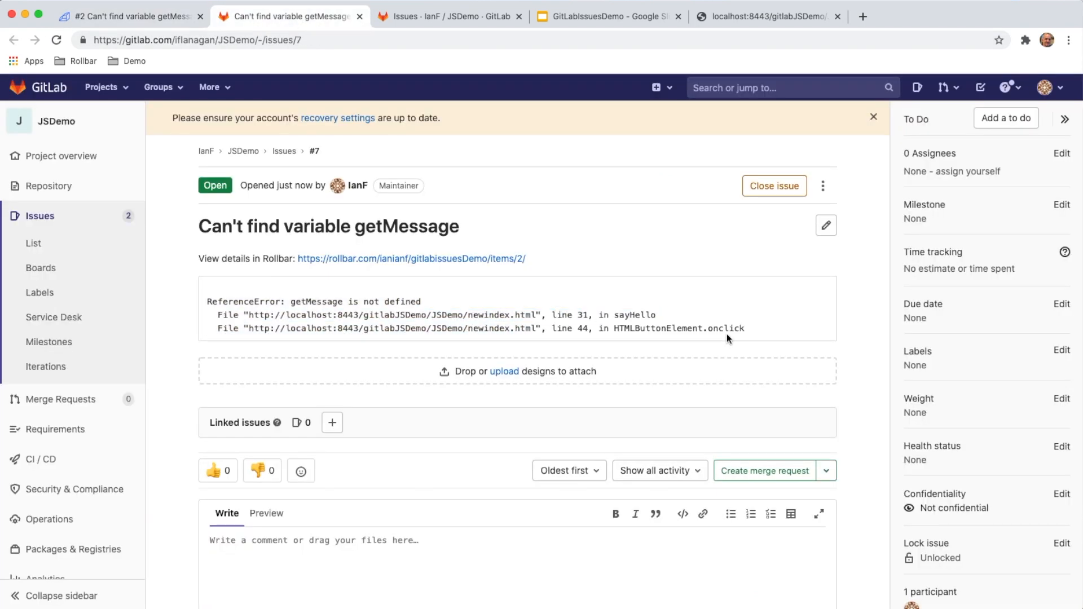
{"action": "left_click_drag", "start_coordinate": [756, 332], "coordinate": [520, 330]}
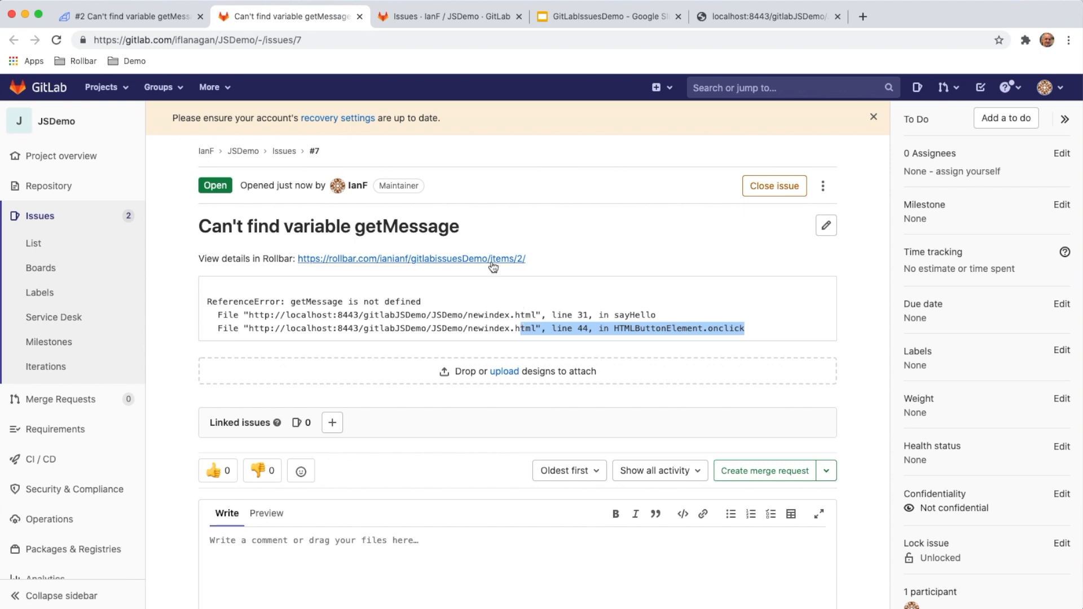
Resolve item #2 in Rollbar, and check the "Can't find variable getMessage" issue through the JSDemo issue list in GitLab.
{"action": "left_click", "coordinate": [168, 20]}
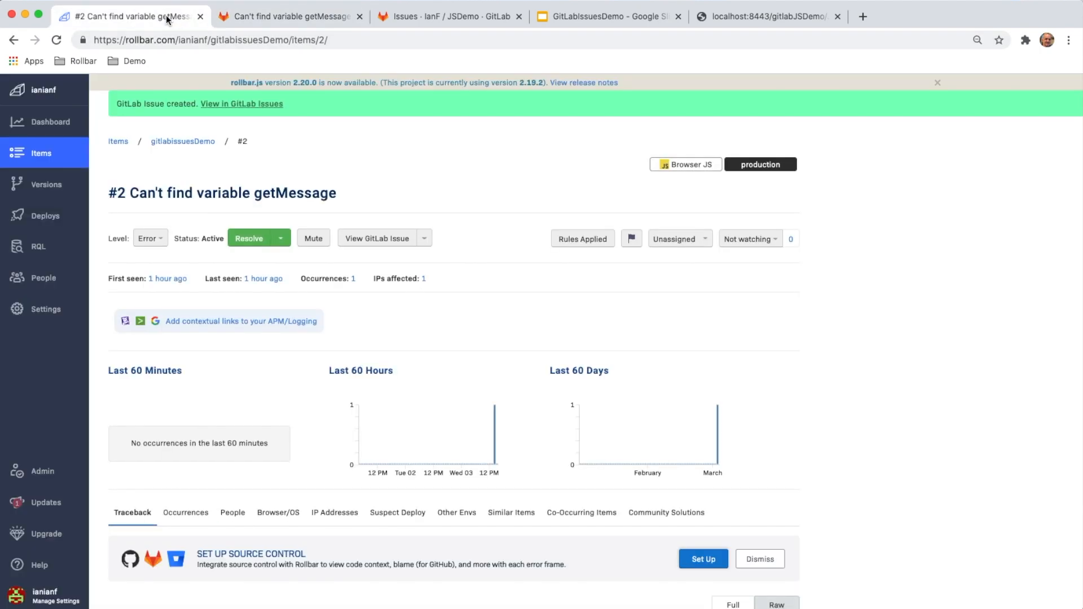
{"action": "left_click", "coordinate": [256, 244]}
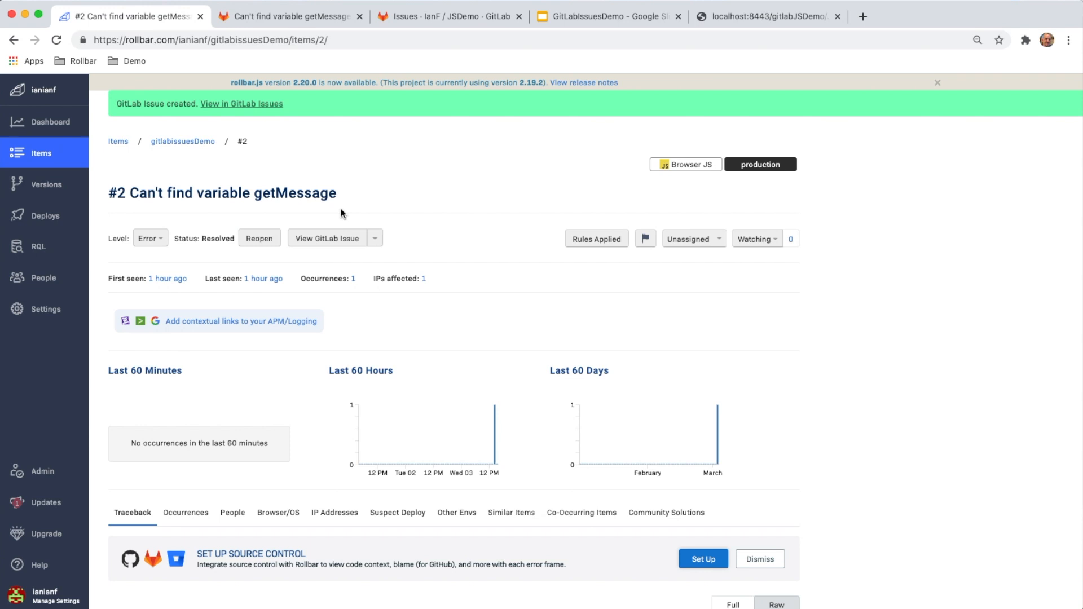
{"action": "left_click", "coordinate": [294, 17]}
{"action": "left_click", "coordinate": [66, 219]}
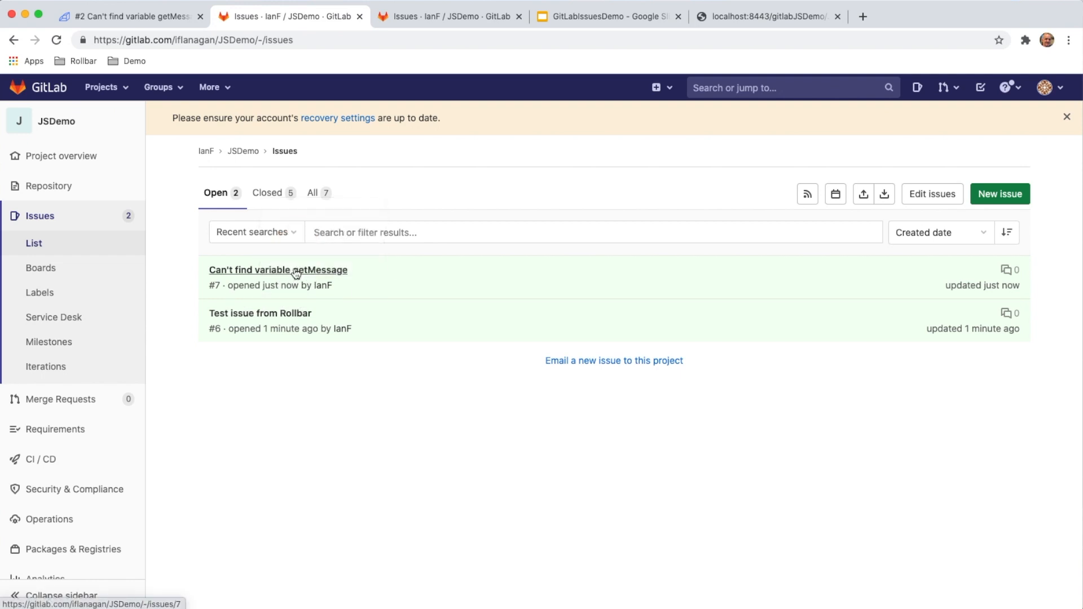
{"action": "left_click", "coordinate": [295, 272]}
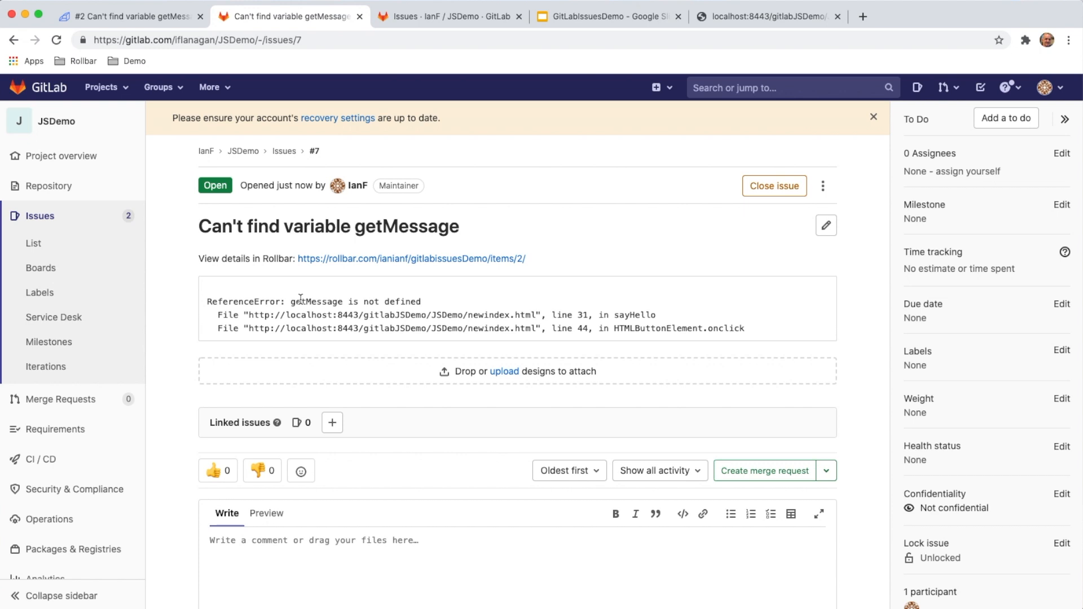
{"action": "scroll", "coordinate": [301, 299], "scroll_direction": "down", "scroll_amount": 5}
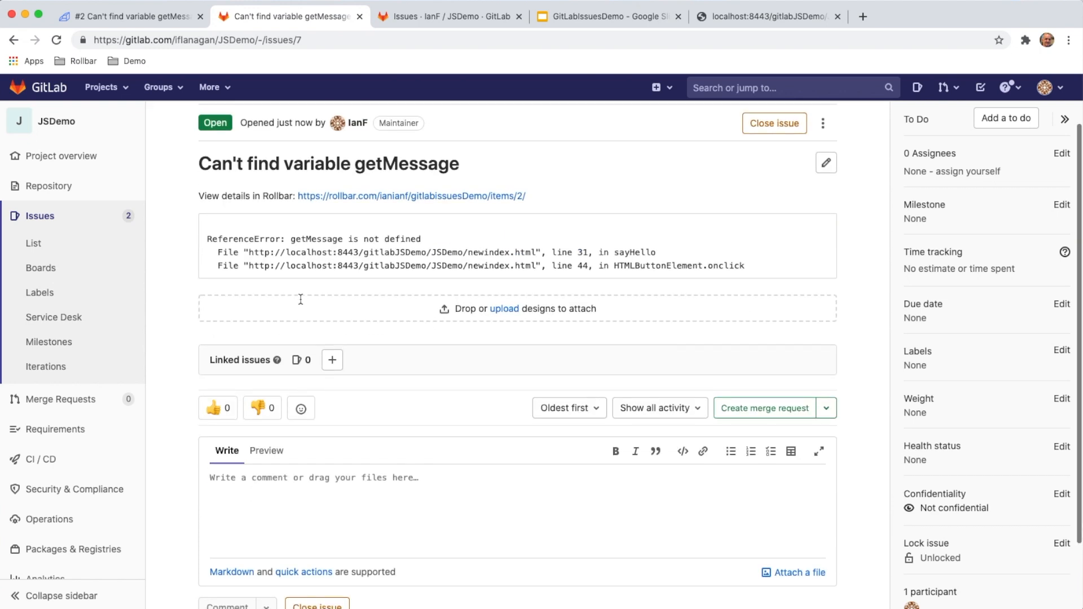
{"action": "scroll", "coordinate": [301, 276], "scroll_direction": "up", "scroll_amount": 5}
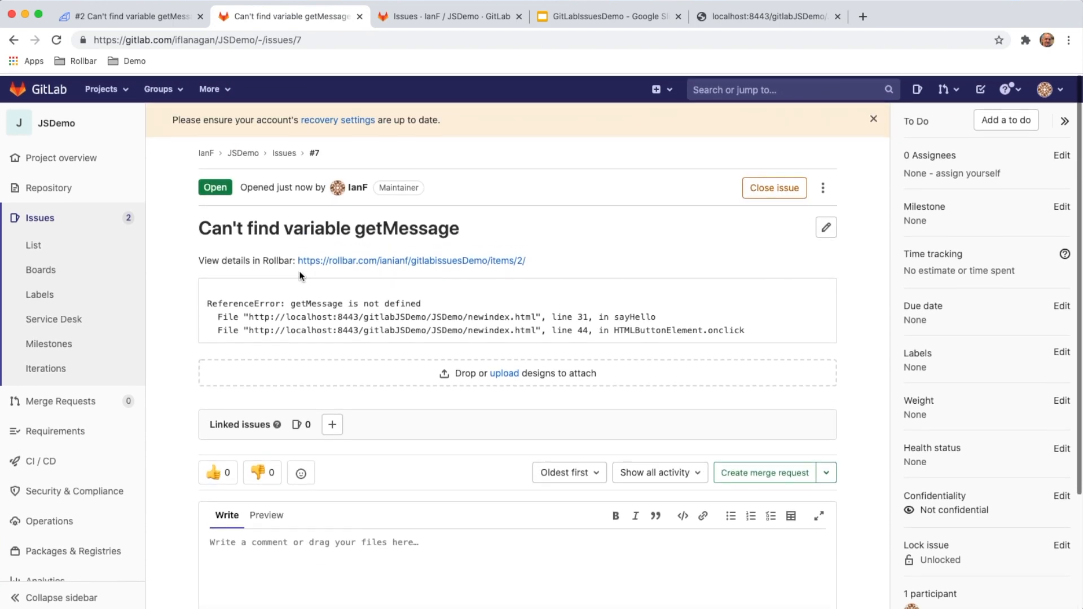